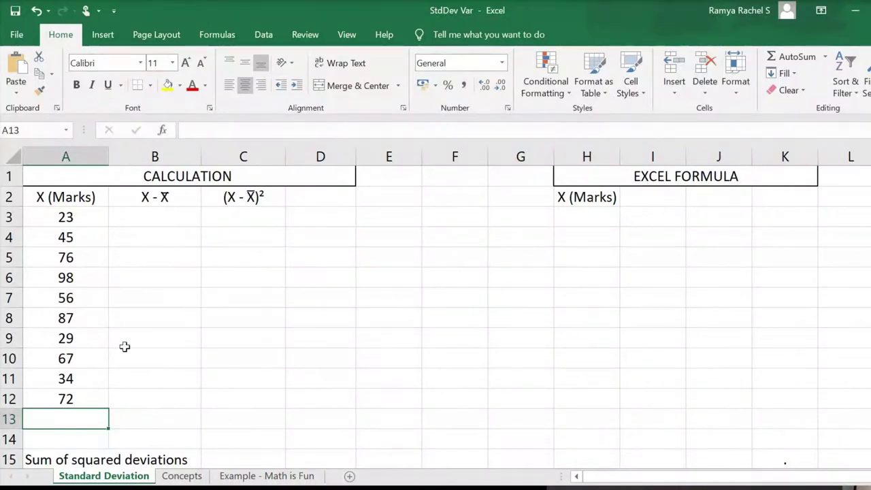
Enter =AVERAGE(A3:A12) in A13 to get the marks' mean of 58.7.
double_click(77, 420)
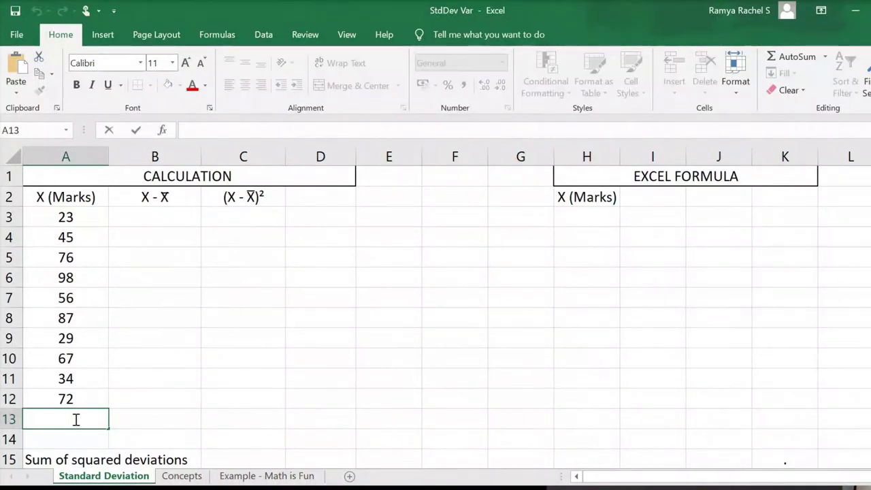
text(=AVER)
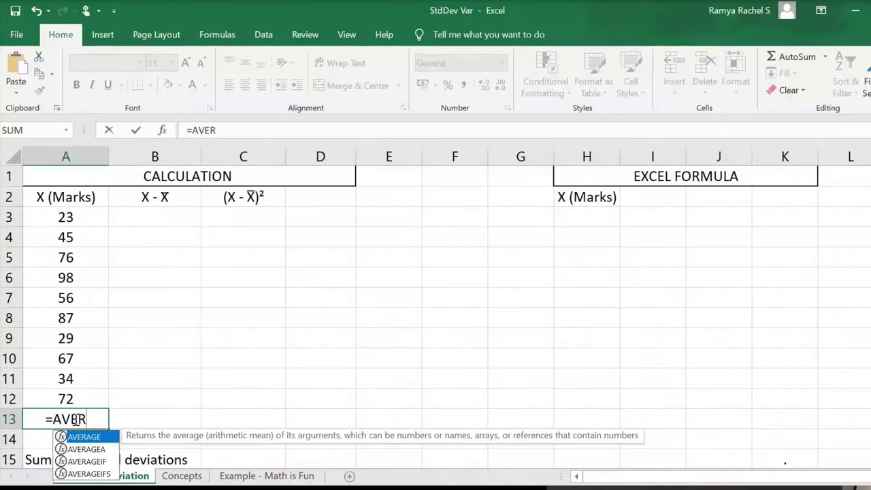
text(AGE()
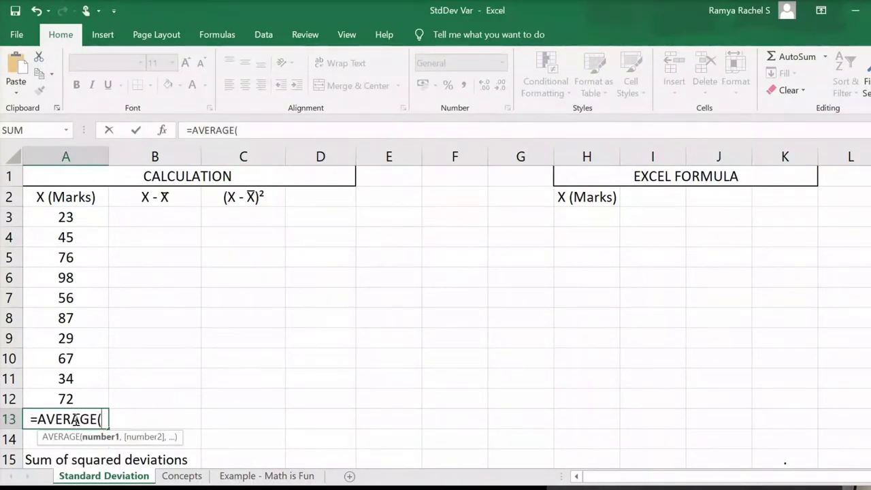
drag(72, 217, 78, 399)
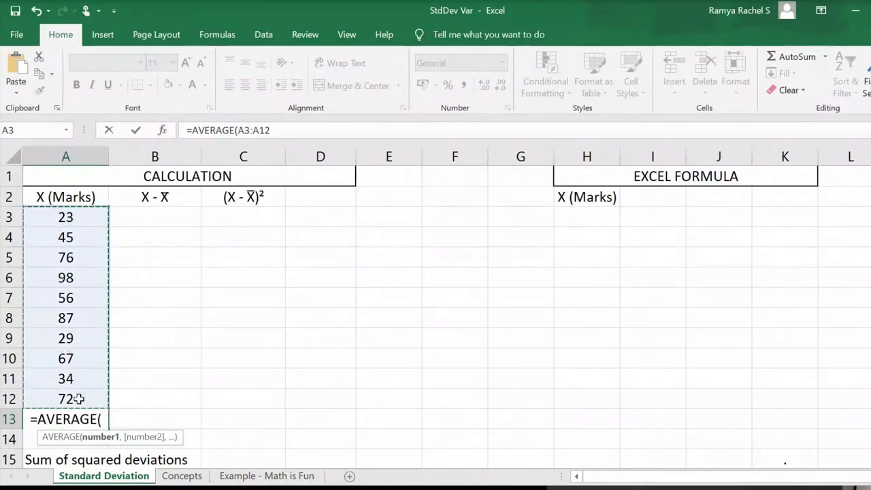
text())
key(Return)
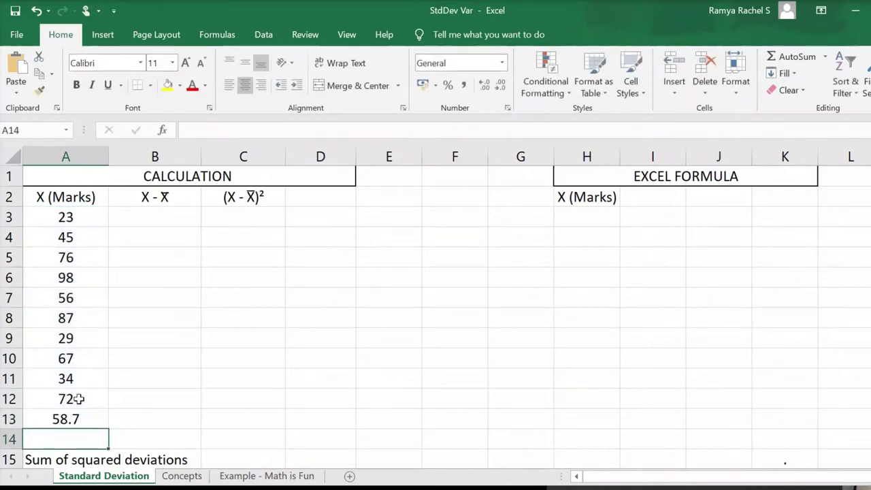
Enter =A3-$A$13 in B3, giving the first deviation of -35.70.
double_click(178, 217)
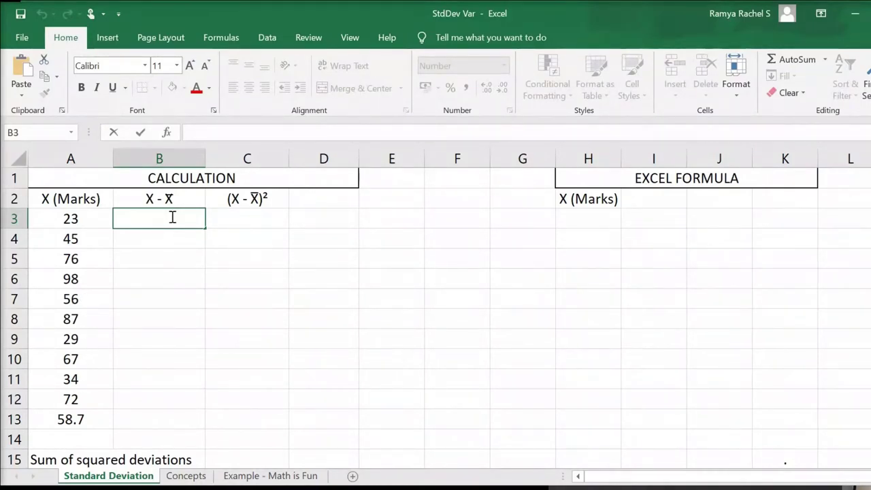
text(=)
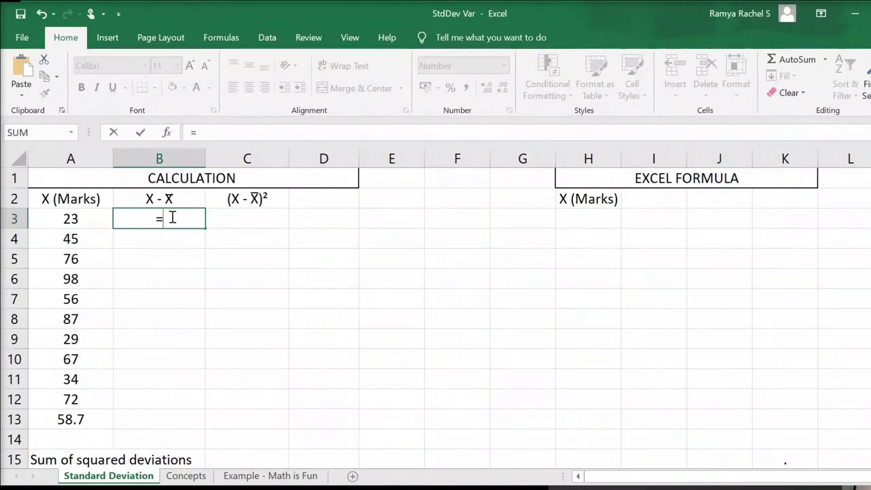
click(83, 219)
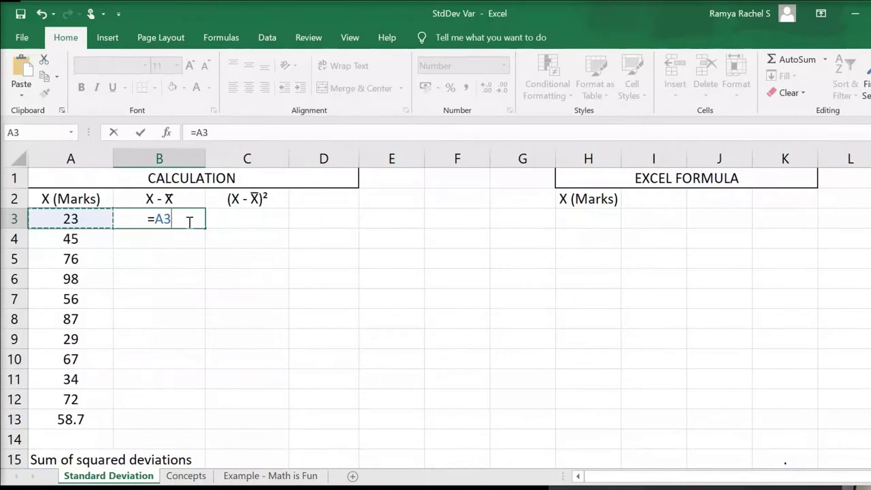
text(-)
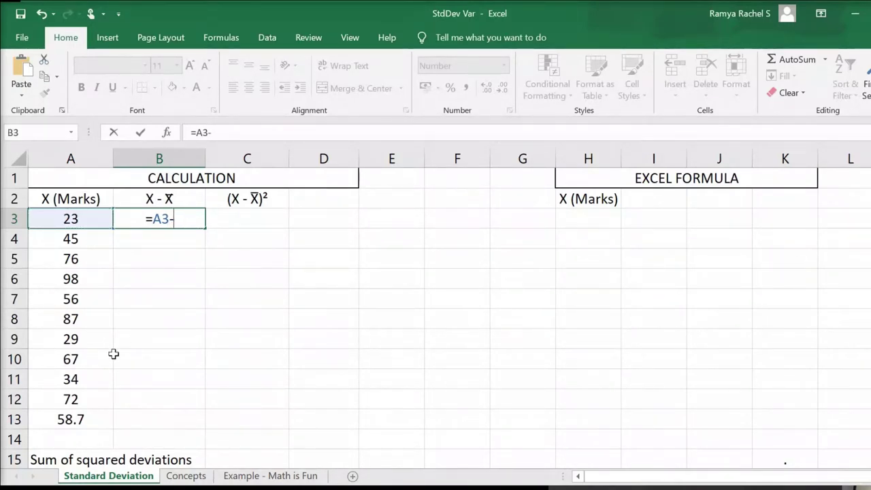
click(87, 418)
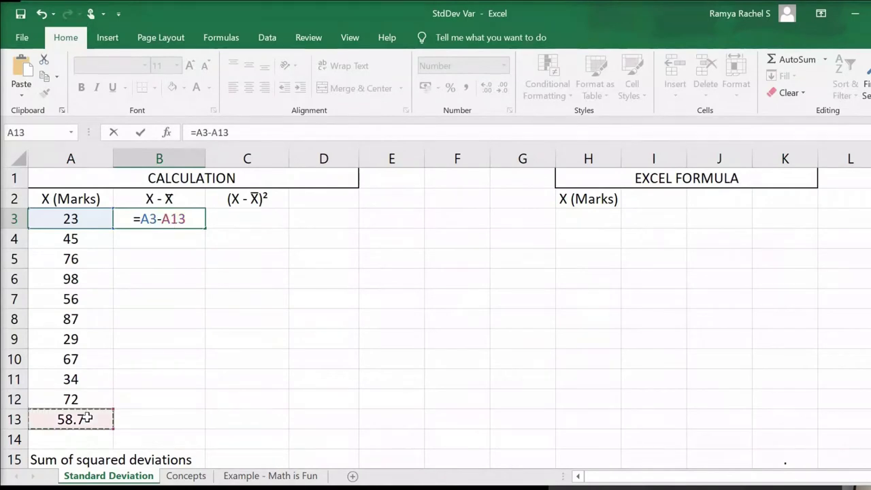
click(163, 219)
text($)
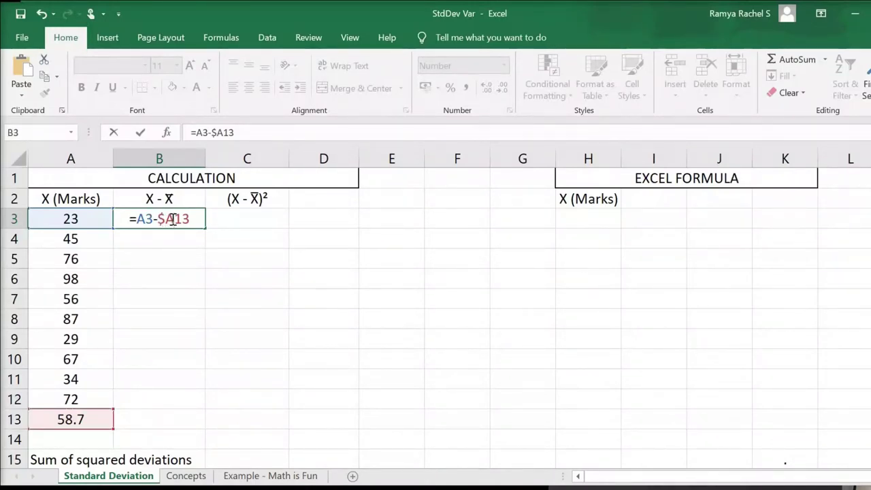
click(173, 219)
text($)
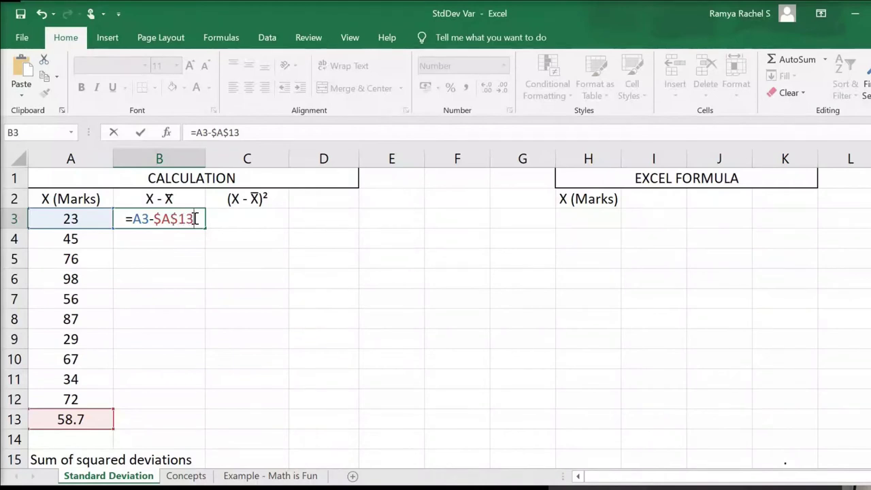
key(Return)
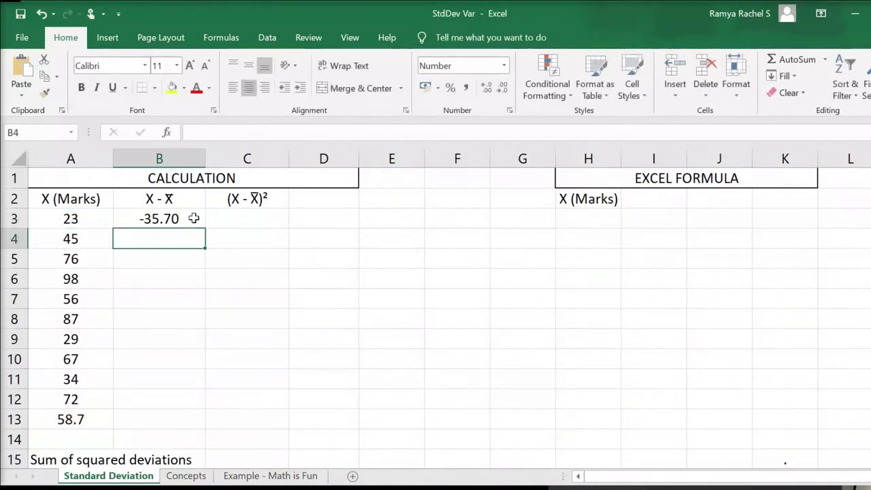
Fill the deviation formula down B3:B12, giving deviations from -35.70 to 13.30.
click(196, 223)
mouse_move(197, 222)
mouse_down()
mouse_move(204, 229)
mouse_move(192, 412)
mouse_up()
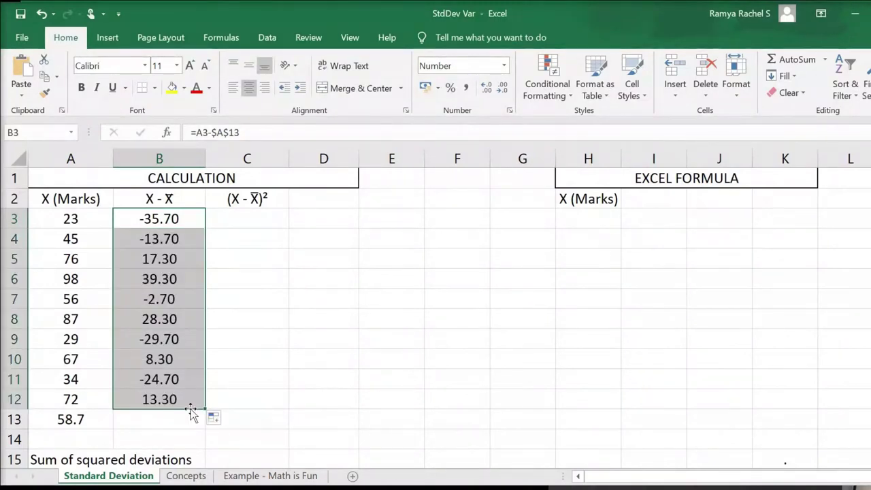
click(236, 214)
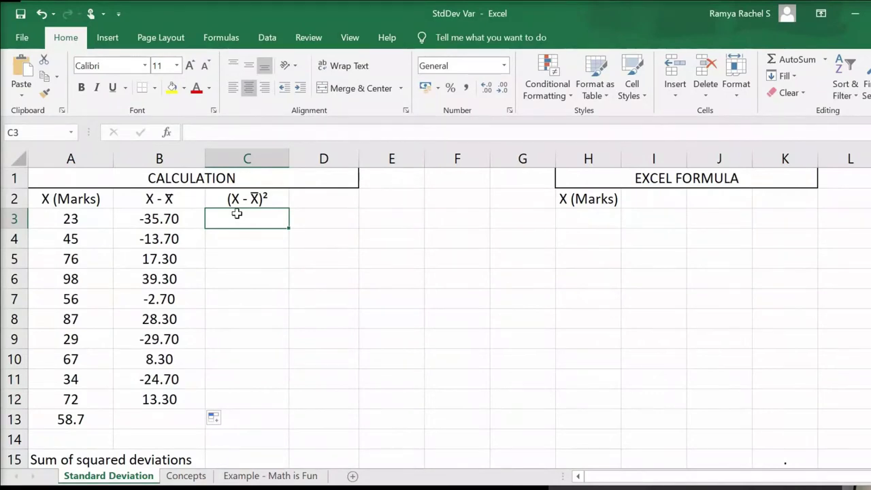
Enter =B3*B3 in C3 to square the first deviation, giving 1274.49.
double_click(245, 217)
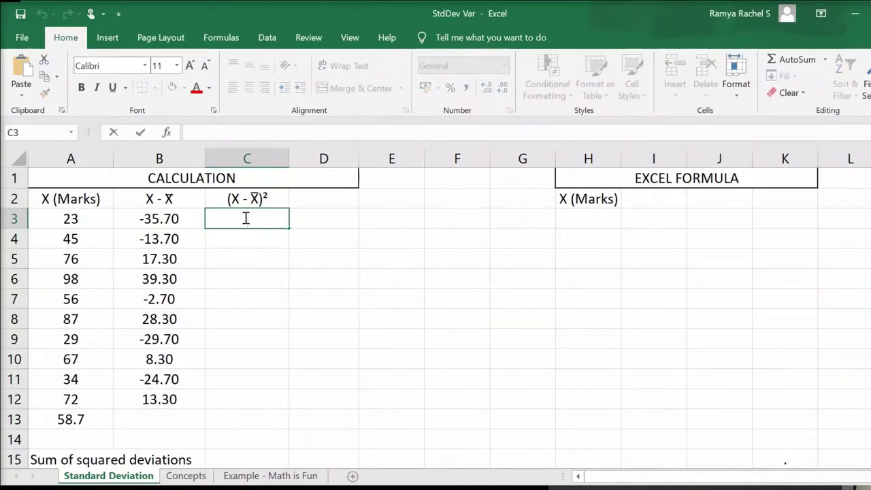
text(=)
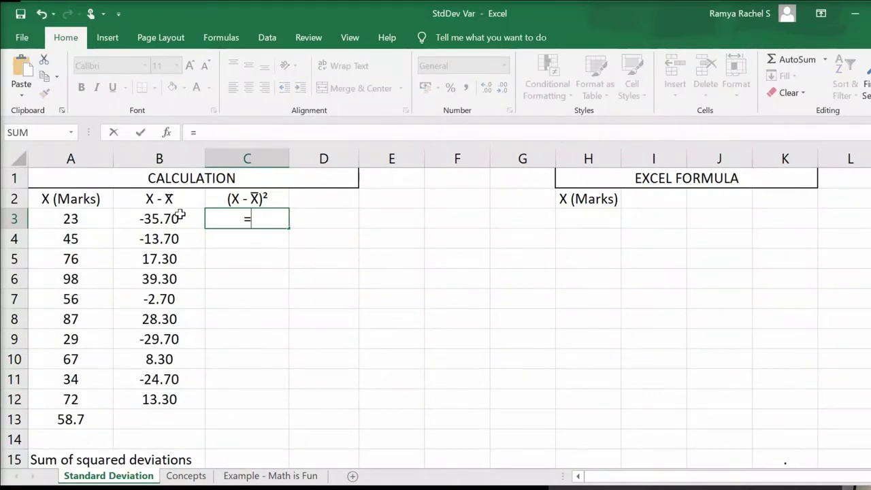
click(180, 215)
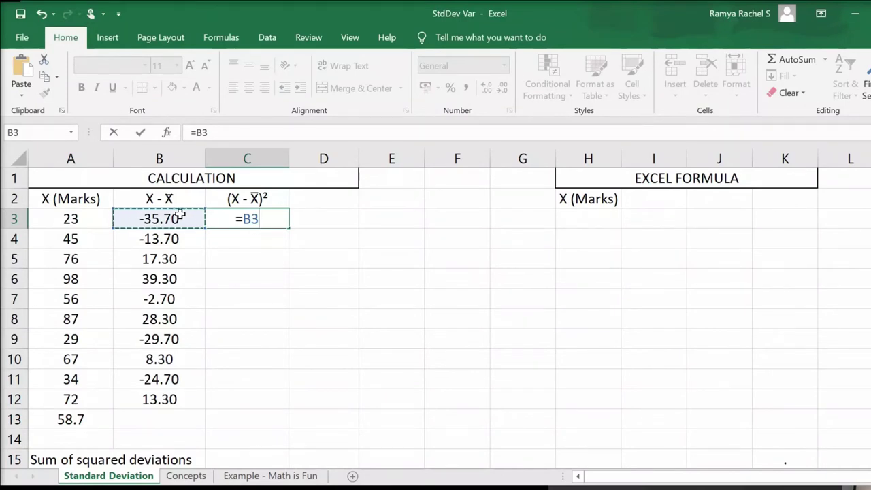
text(*)
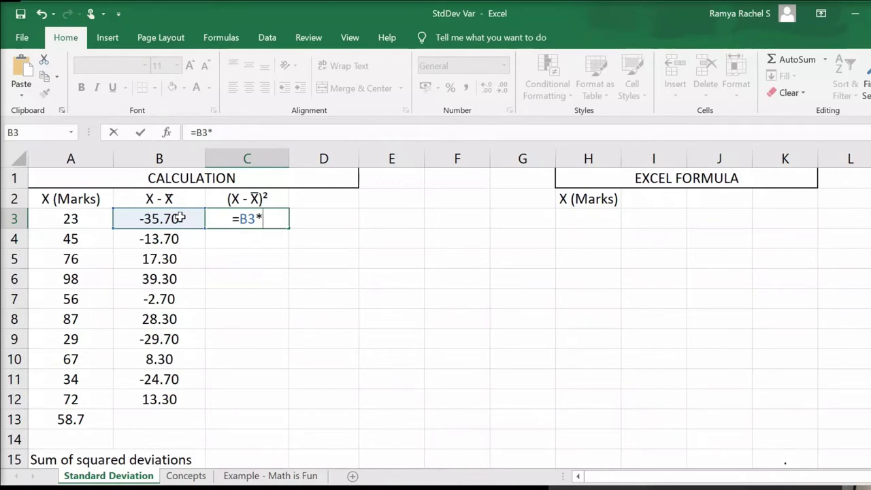
click(178, 218)
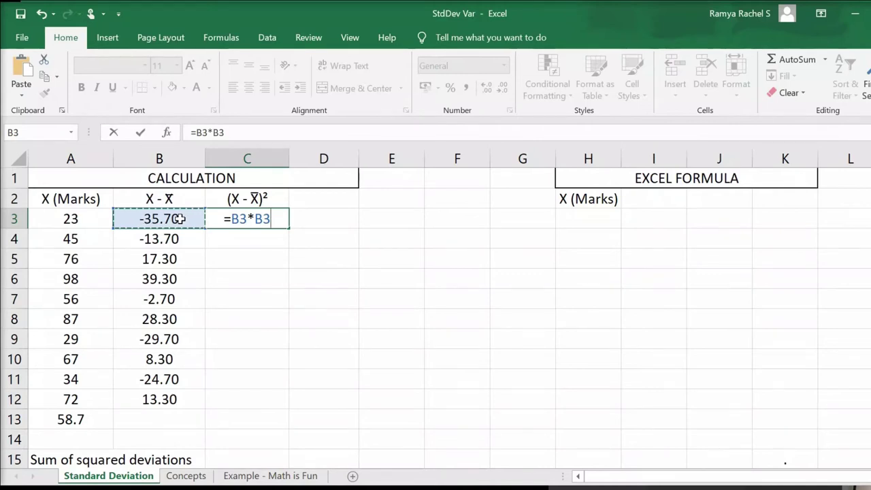
key(Return)
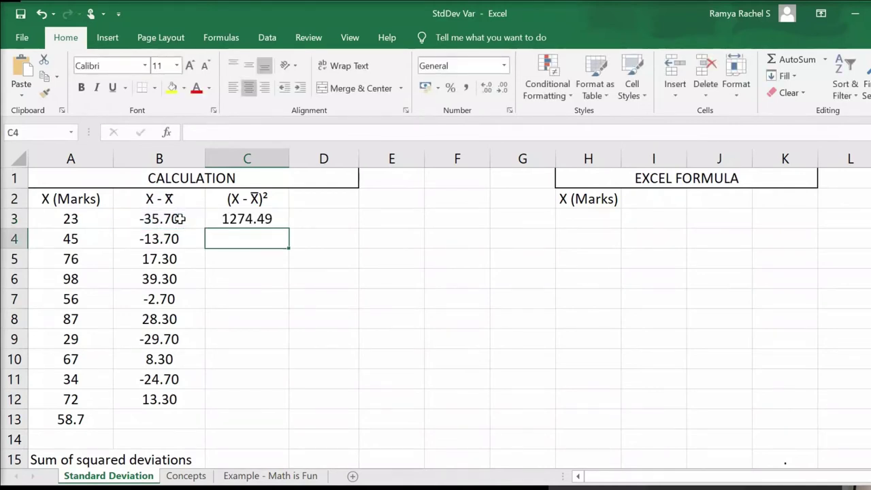
click(264, 219)
Fill the squaring formula down to C12, giving squared deviations from 1274.49 to 176.89.
drag(287, 229, 281, 406)
click(267, 417)
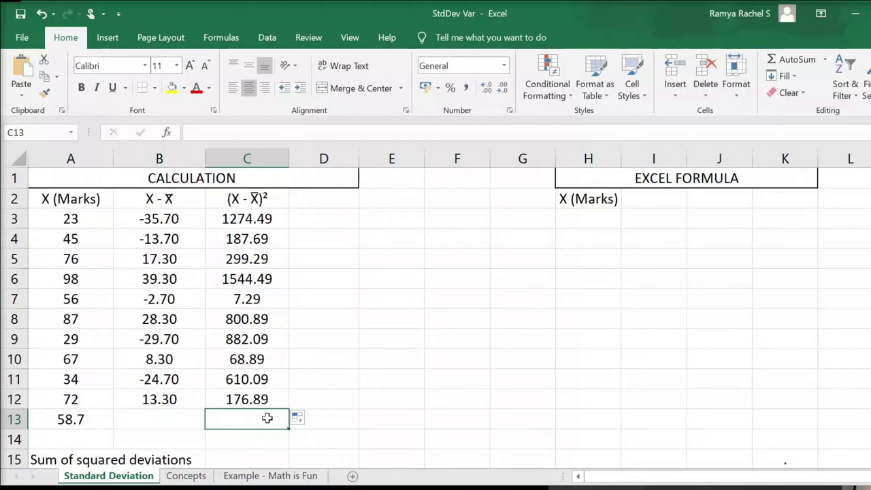
Total the squared deviations in C13 with =SUM(C3:C12), giving 5852.1.
text(=sum)
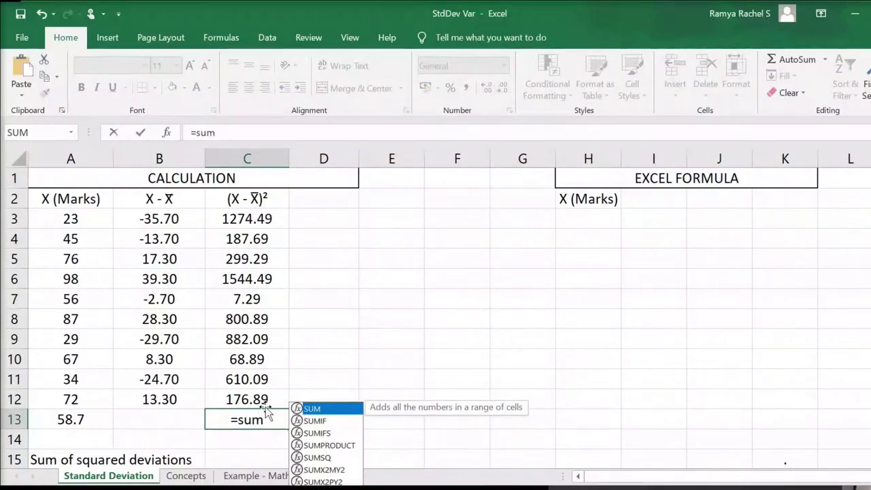
text(()
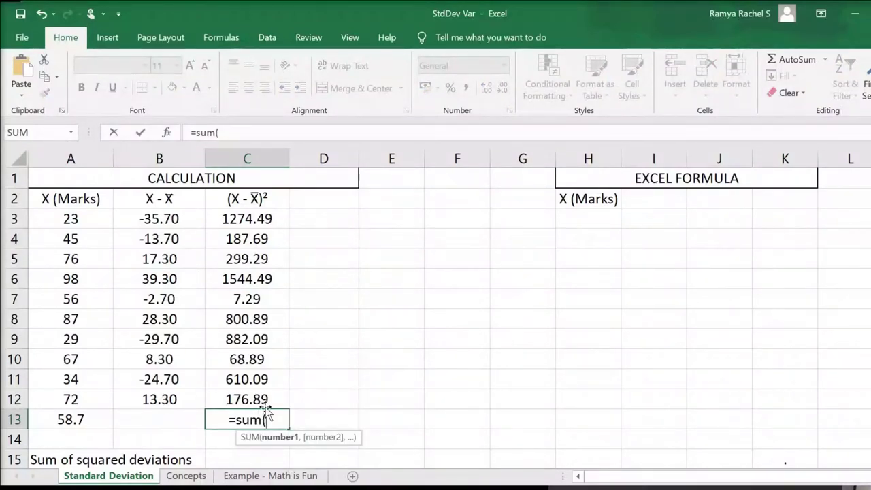
drag(251, 218, 254, 408)
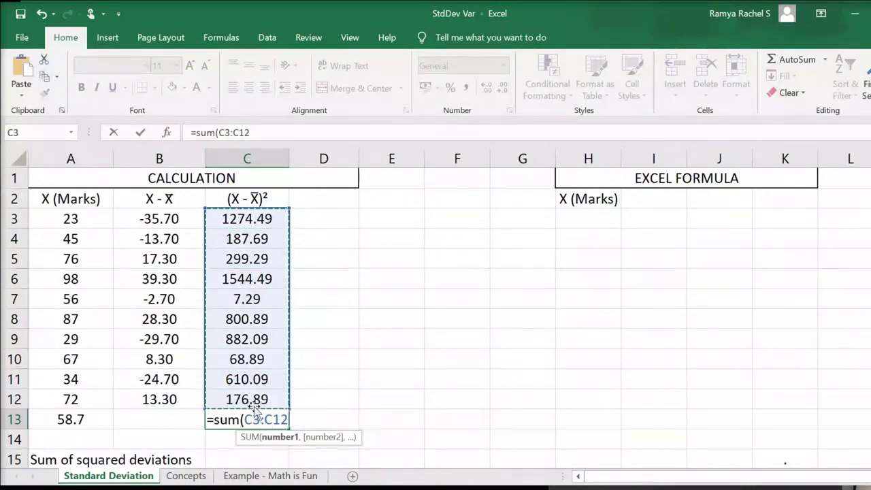
text())
key(Return)
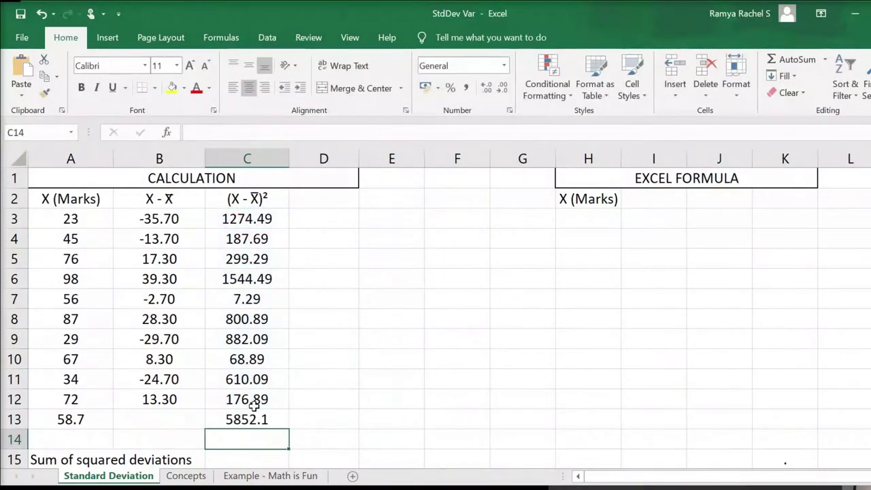
Copy the 5852.10 total into C15 beside the sum of squared differences label.
key(Up)
key(ctrl+c)
key(Down)
key(Down)
key(ctrl+v)
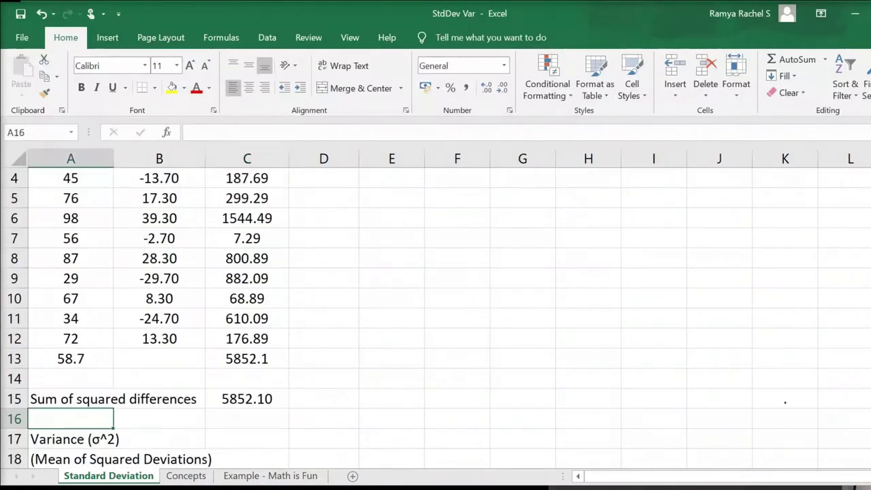
scroll(436, 318, down, 5)
Enter =C15/10 in C17 to get the variance of 585.21.
scroll(266, 319, down, 1)
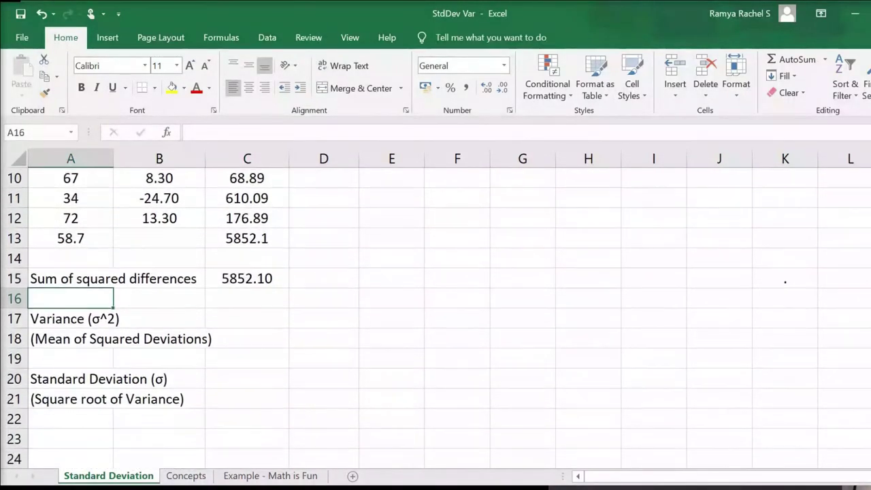
double_click(247, 320)
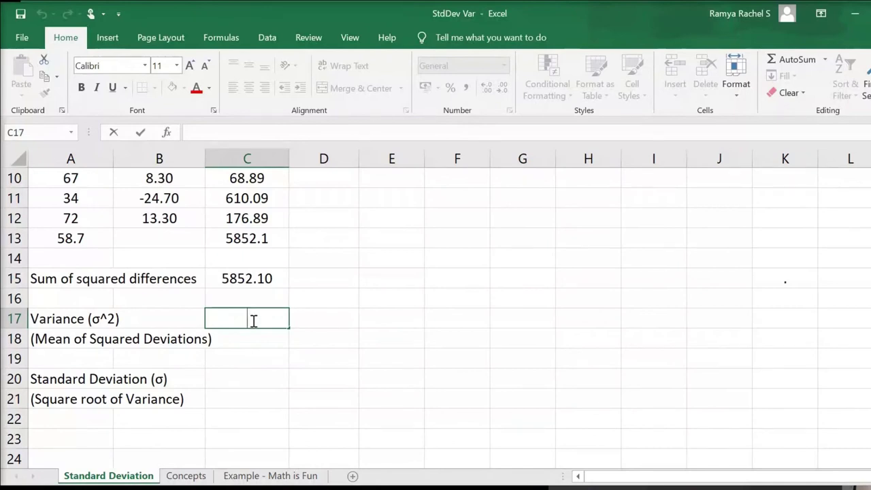
text(=)
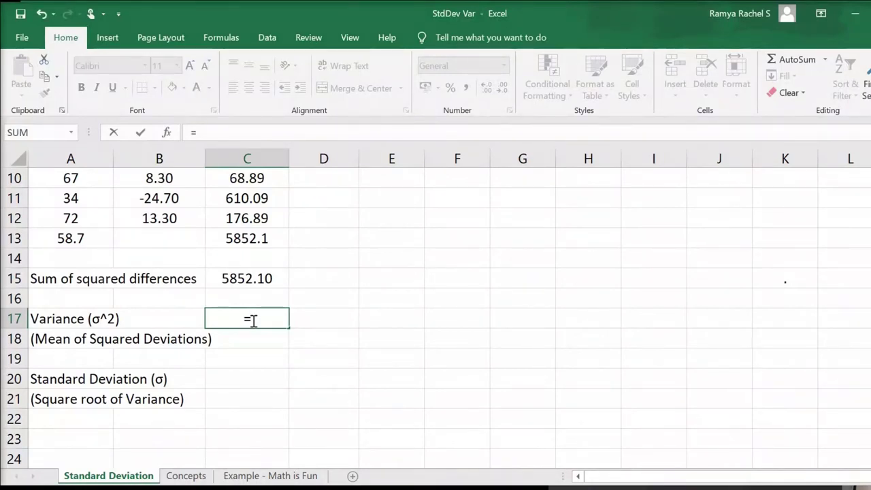
click(251, 284)
text(/10)
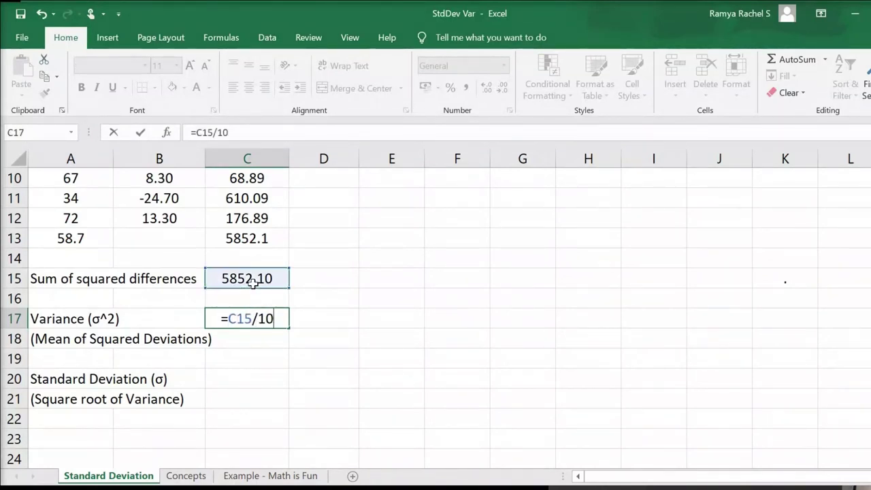
key(Return)
key(Return)
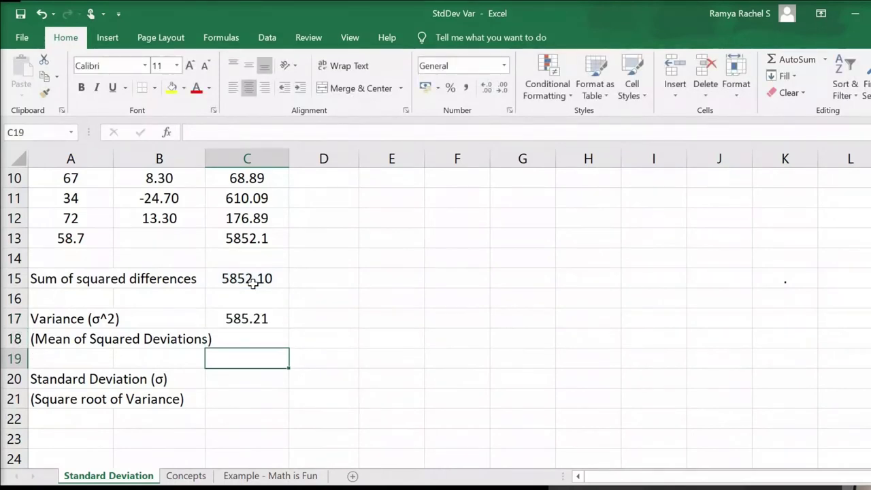
key(Return)
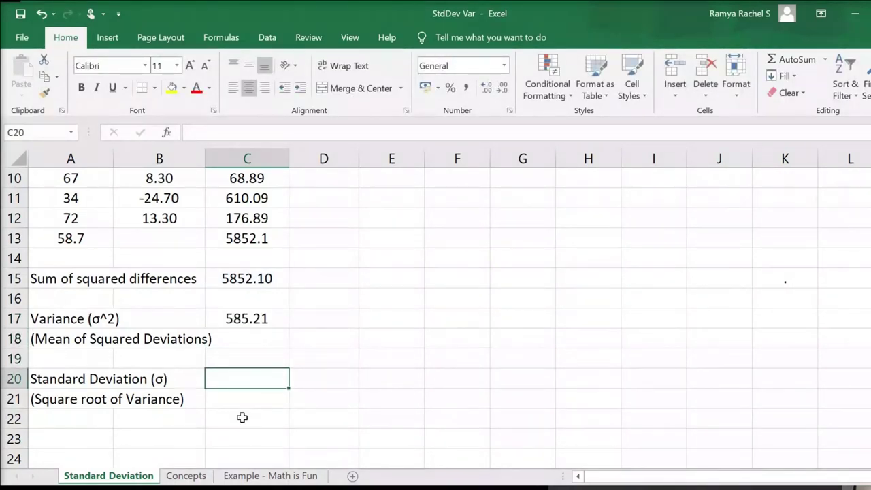
Enter =SQRT(C17) in C20, giving a standard deviation of 24.1911141.
double_click(243, 376)
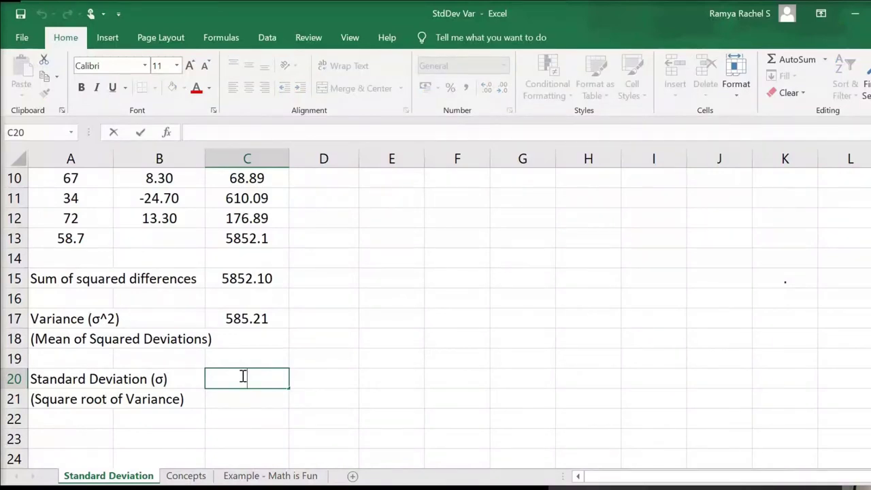
text(=SQRT)
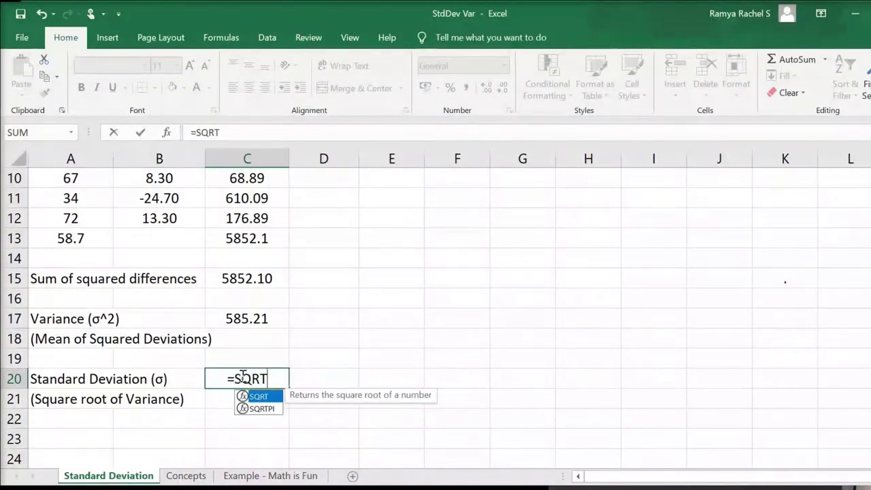
text(()
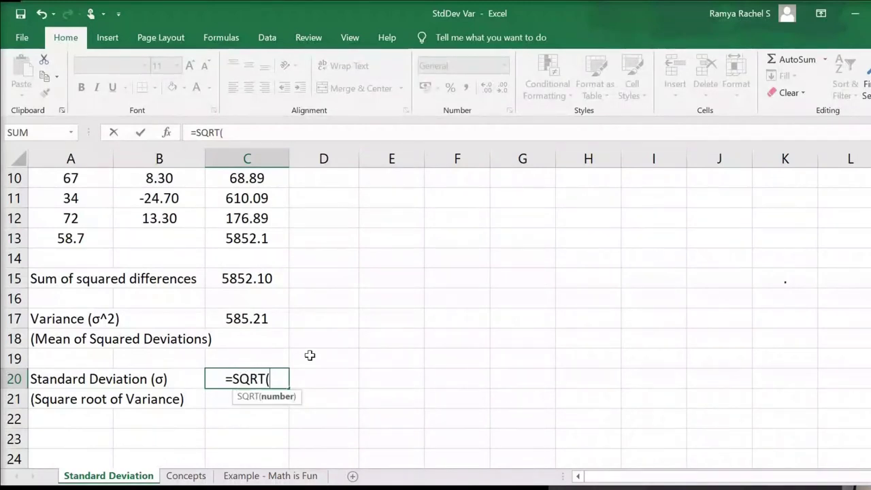
click(259, 310)
text())
key(Return)
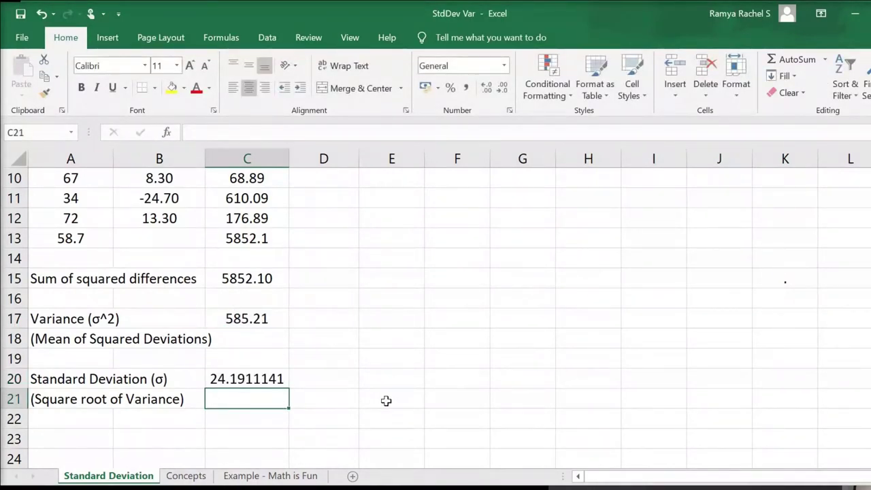
click(387, 399)
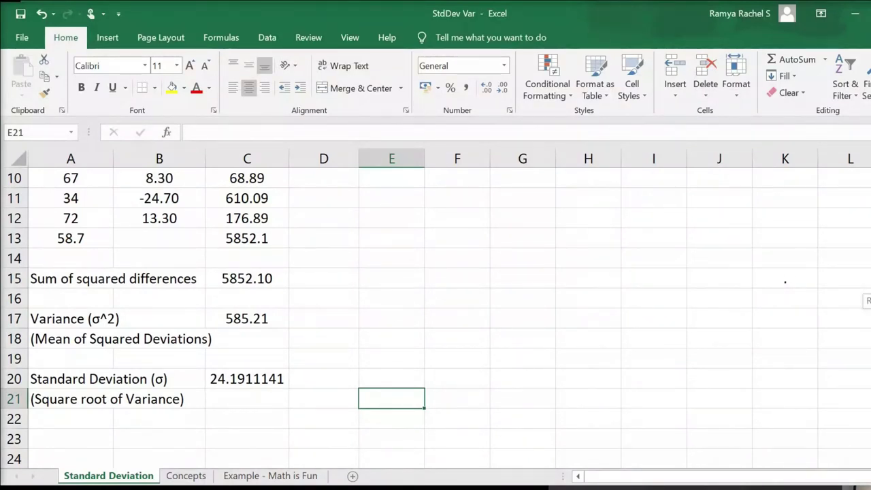
Copy the marks in A3:A12, 23 through 72, into H3:H12.
scroll(436, 313, up, 2)
scroll(435, 313, up, 1)
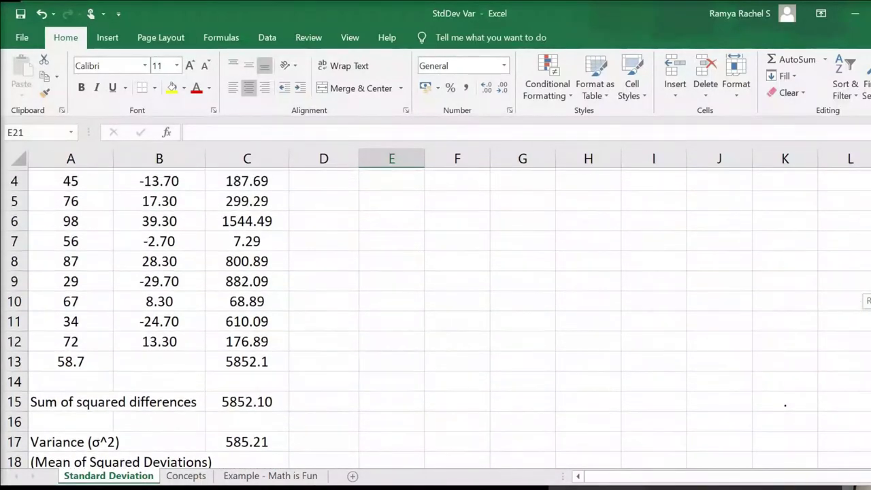
scroll(435, 313, up, 1)
scroll(436, 313, up, 1)
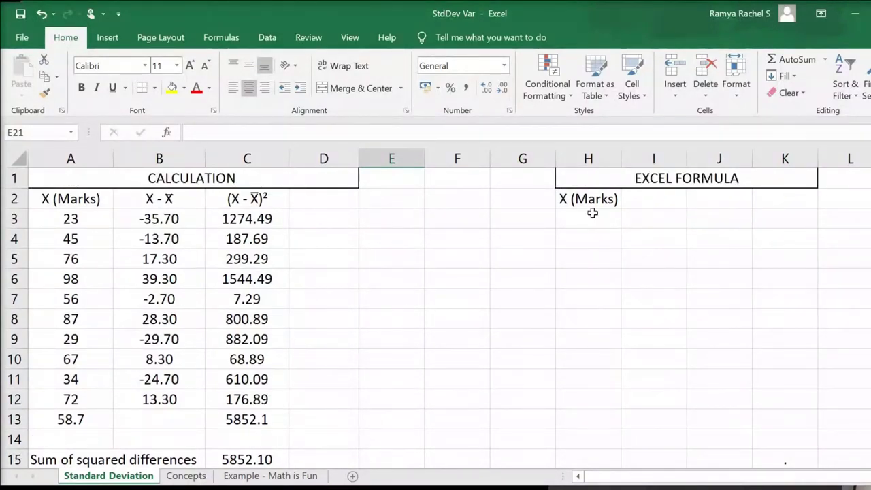
drag(68, 219, 72, 389)
key(ctrl+c)
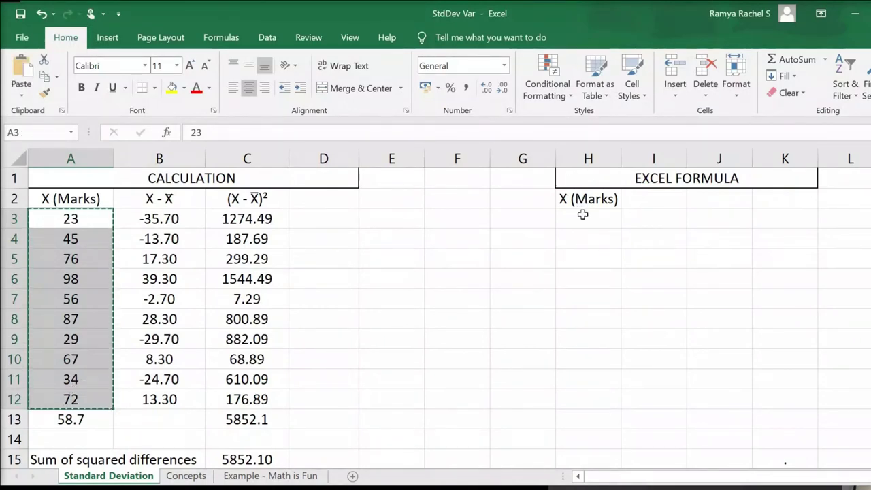
click(582, 218)
key(ctrl+v)
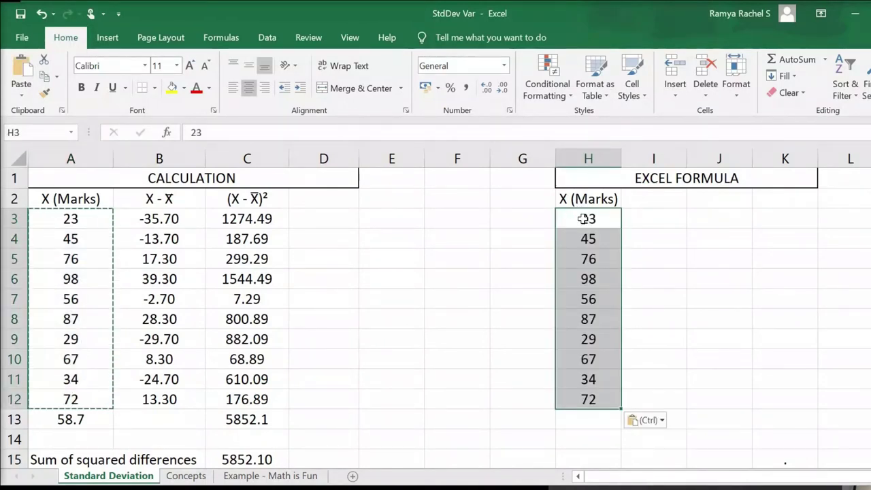
click(595, 418)
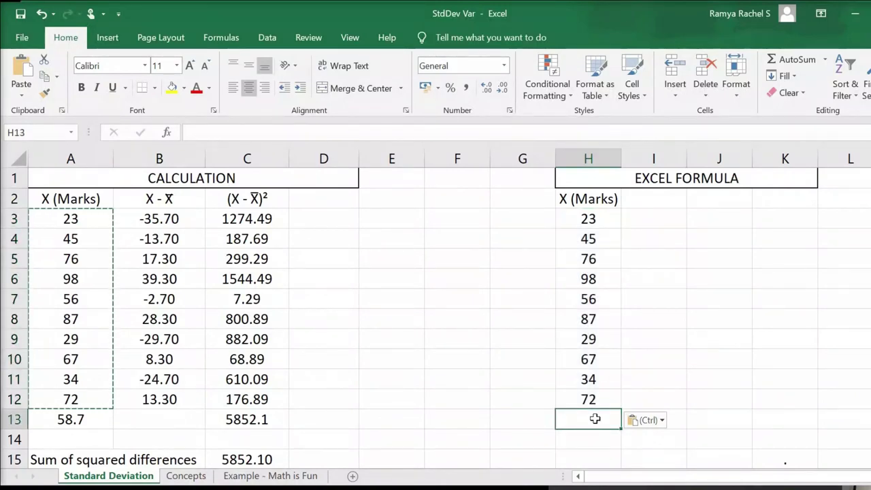
Enter =STDEV.P(H3:H12) in H13, showing 24.1911 to match the manual result.
double_click(595, 419)
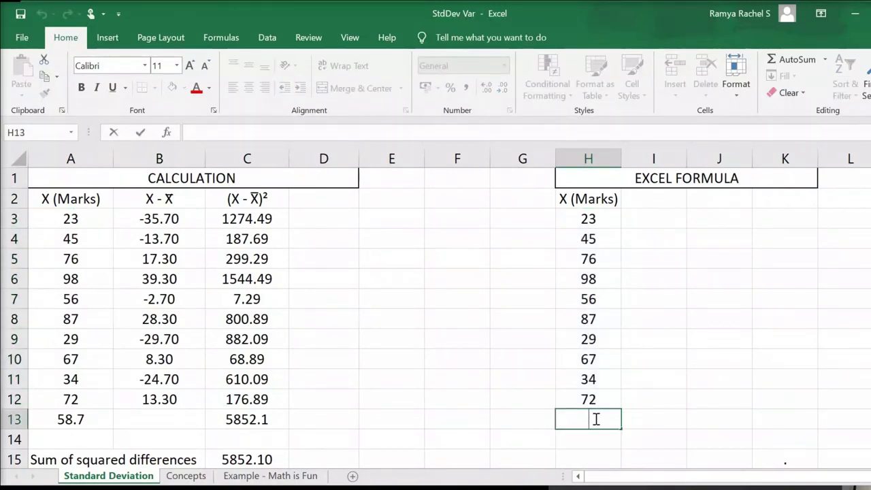
text(=)
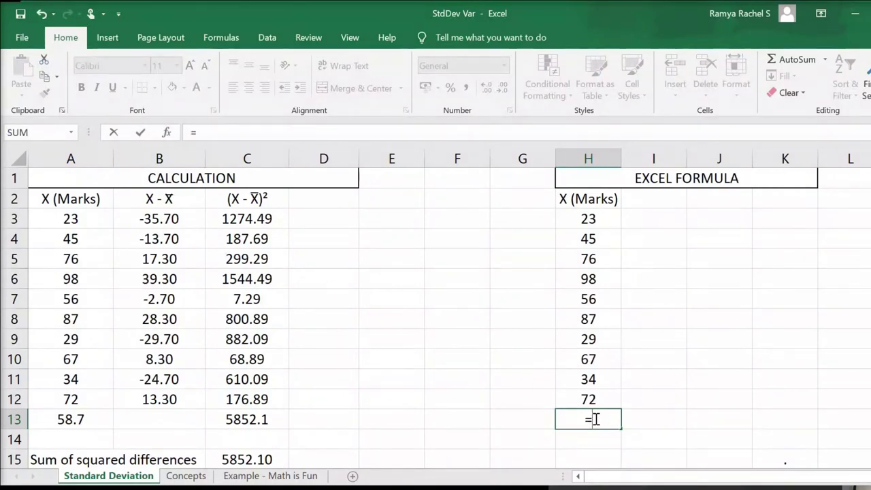
text(STDEV)
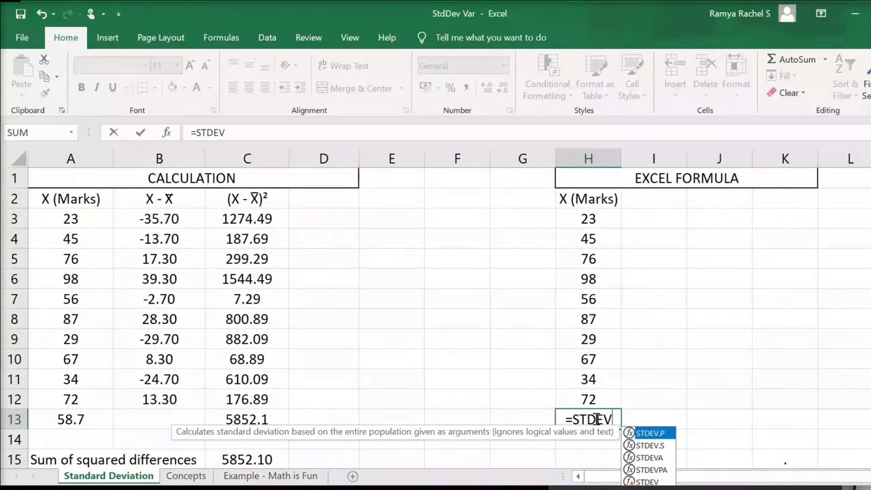
text(.P)
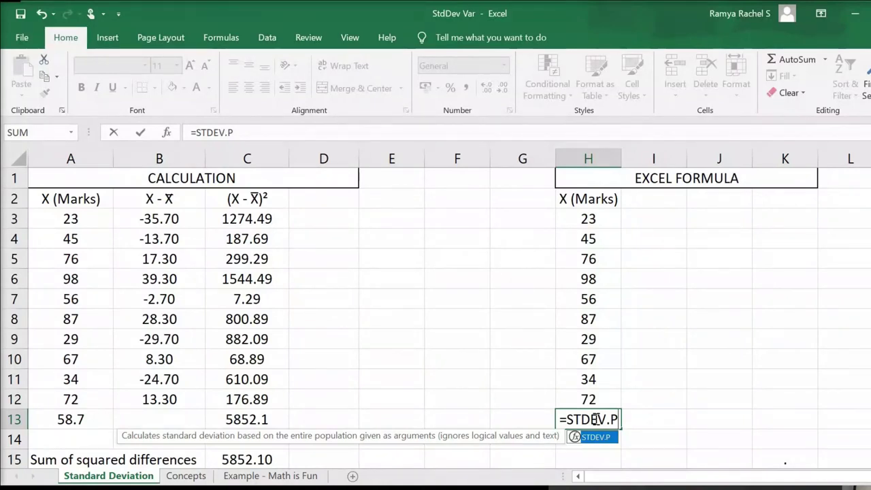
text(()
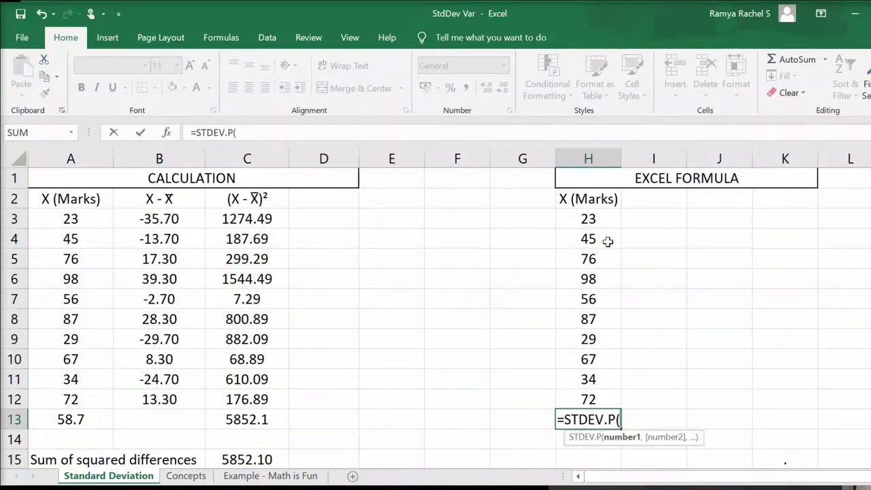
drag(603, 217, 597, 403)
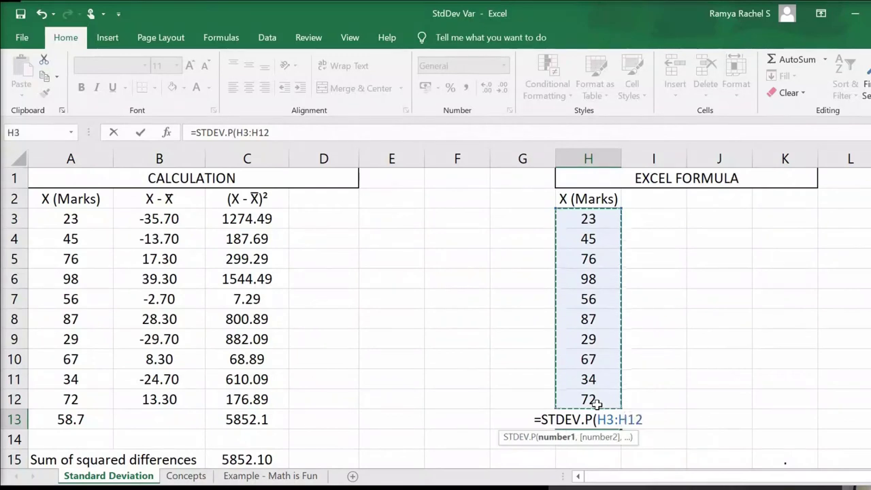
text())
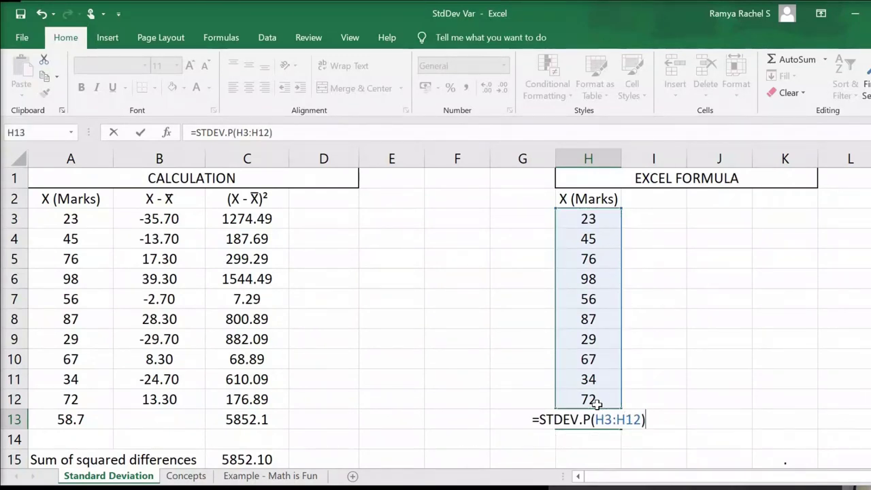
key(Return)
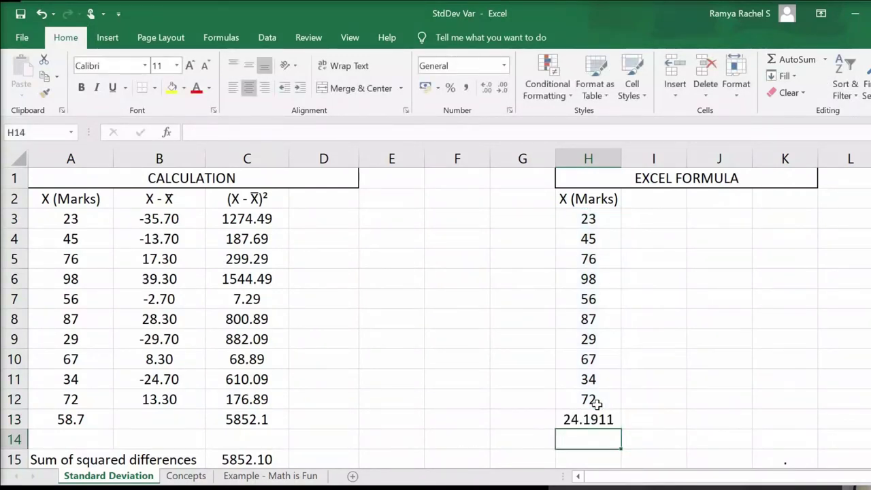